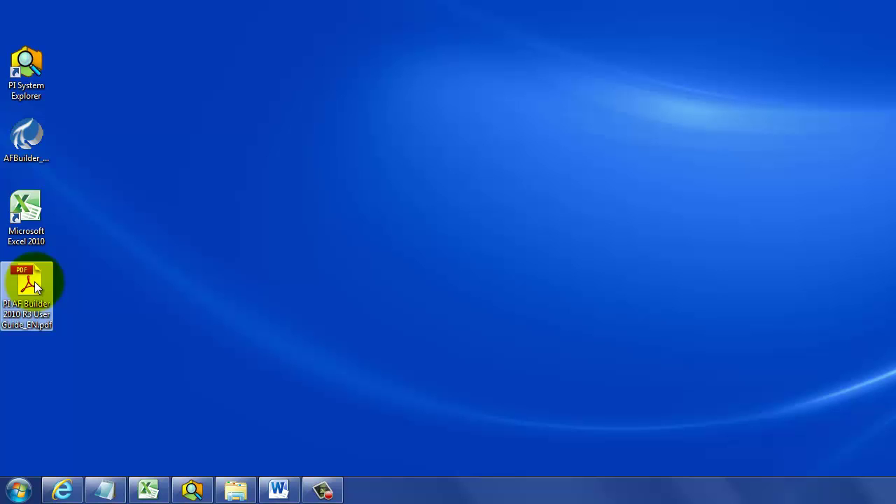
Step: Bring the Excel workbook with the PI AF Builder add-in to the front
{"action": "left_click", "coordinate": [278, 490]}
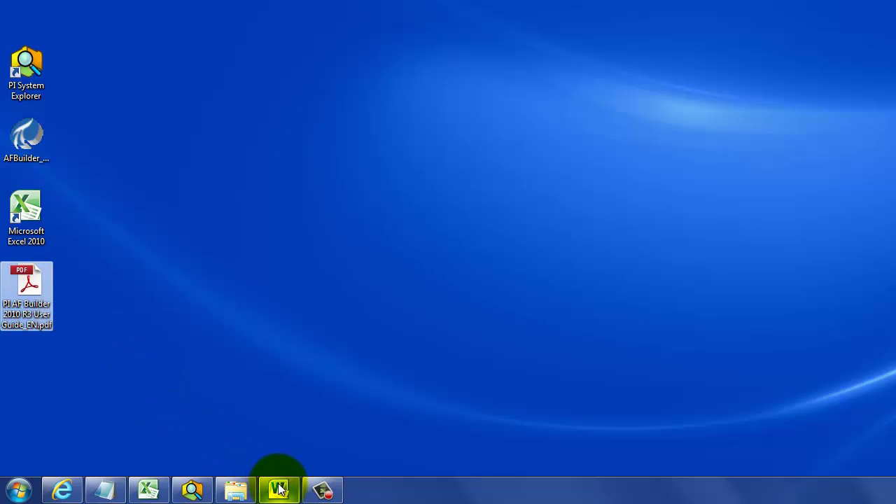
{"action": "left_click", "coordinate": [148, 490]}
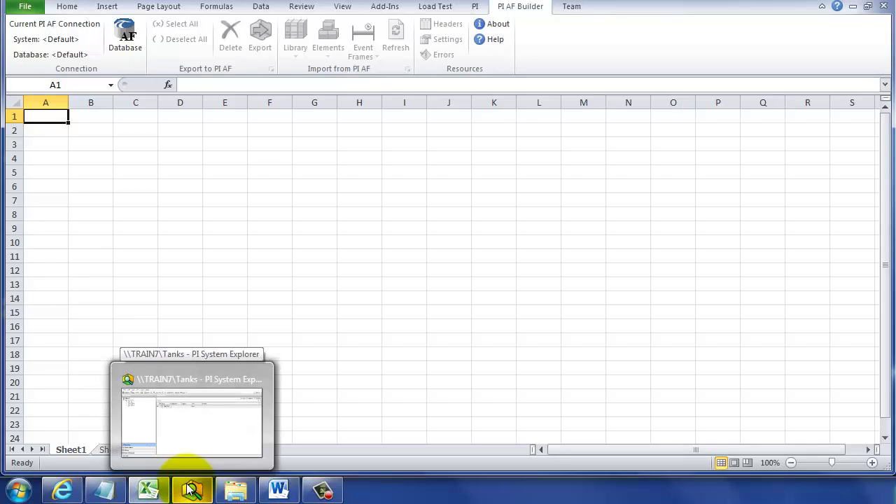
Step: In PI System Explorer, view Tank A's attributes and their values
{"action": "left_click", "coordinate": [193, 490]}
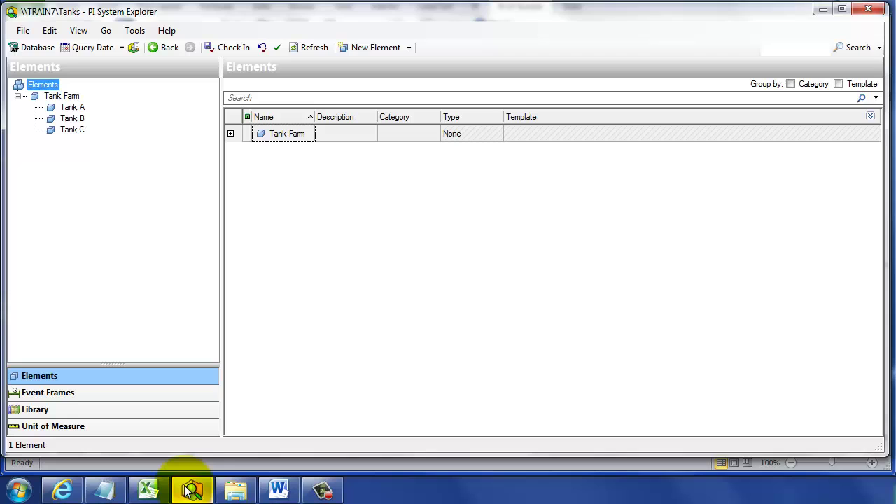
{"action": "left_click", "coordinate": [71, 107]}
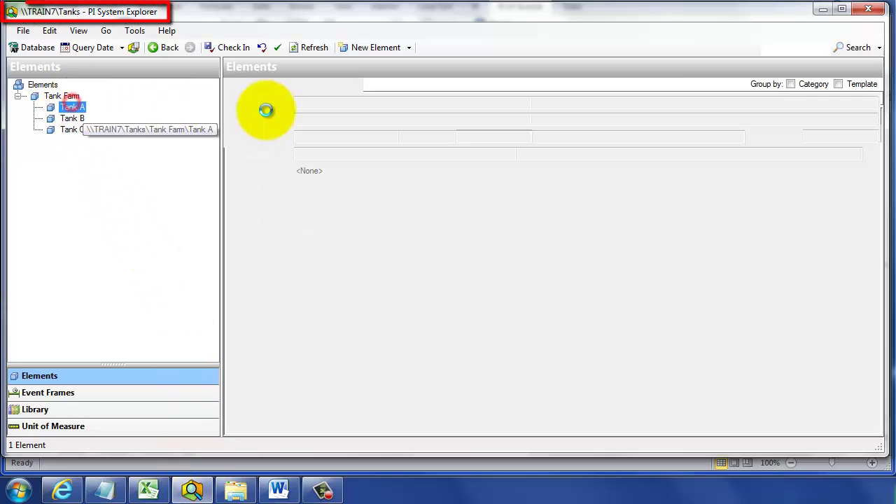
{"action": "left_click", "coordinate": [330, 85]}
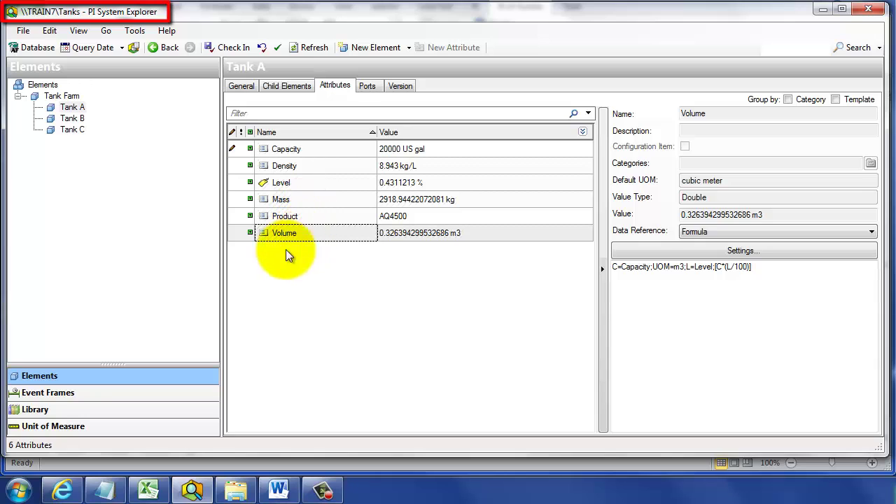
Step: Review the Tank Template's attribute templates in the Library, then return to Elements
{"action": "left_click", "coordinate": [53, 412]}
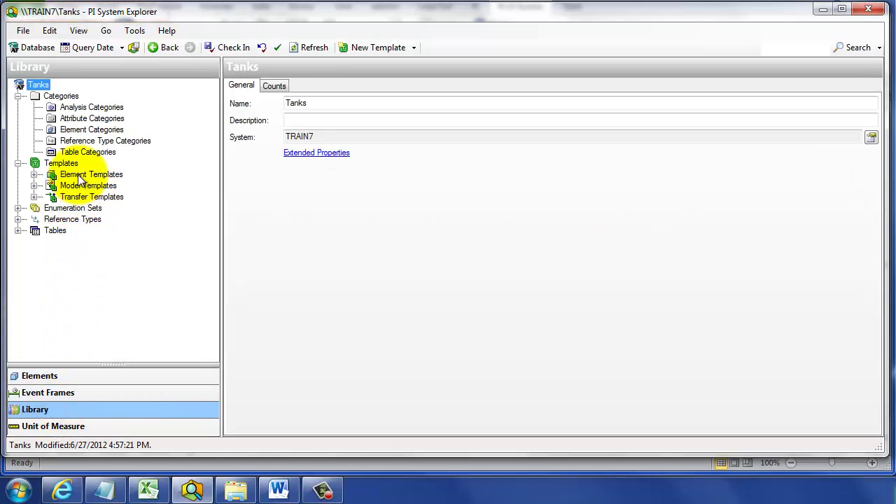
{"action": "left_click", "coordinate": [33, 174]}
{"action": "left_click", "coordinate": [80, 186]}
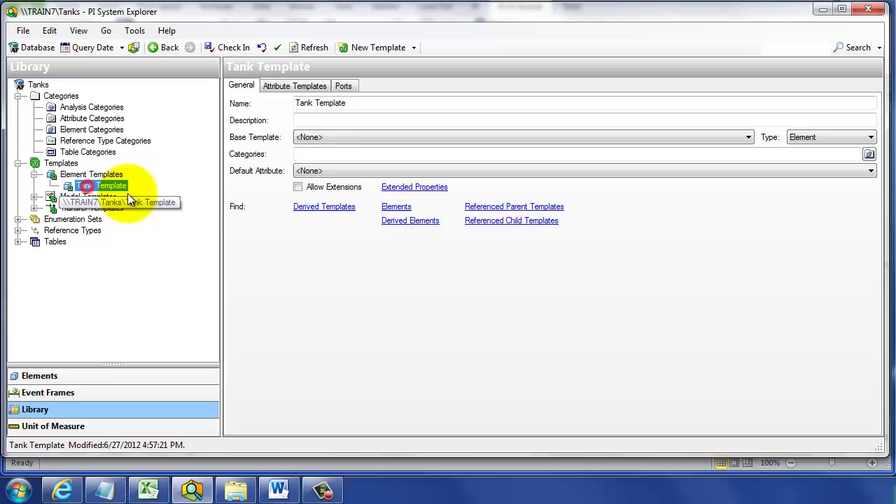
{"action": "left_click", "coordinate": [303, 88]}
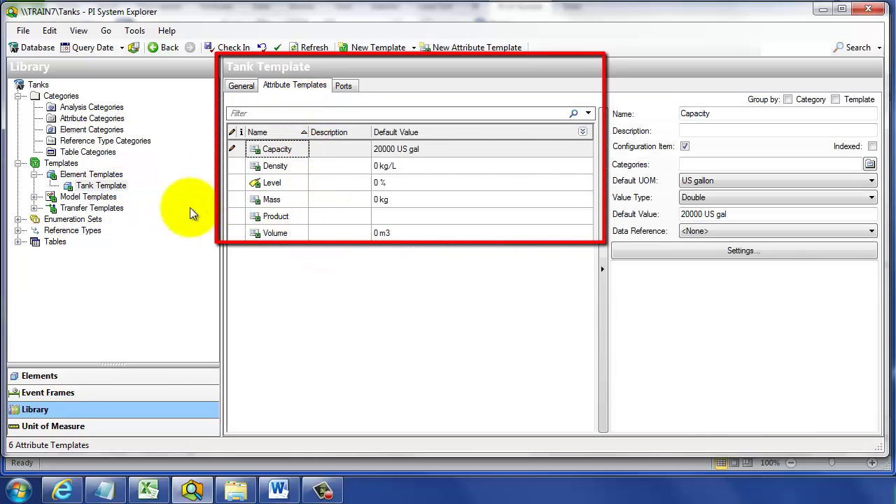
{"action": "left_click", "coordinate": [67, 375]}
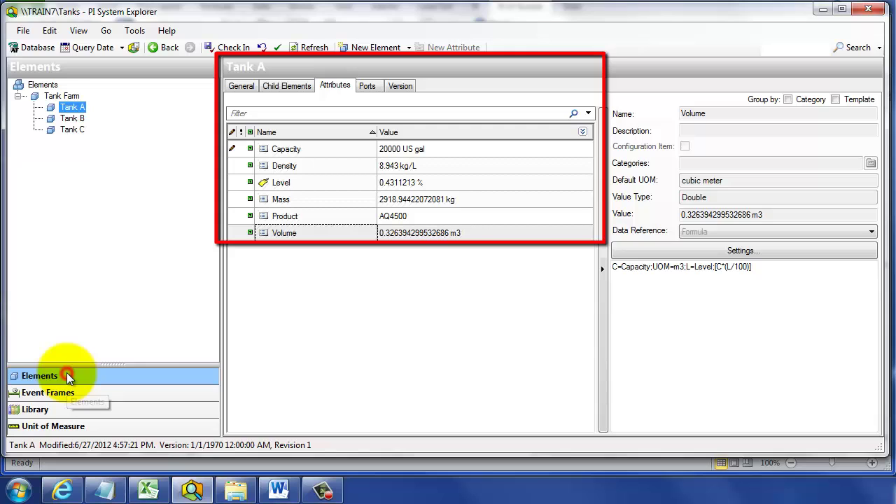
Step: Minimize PI System Explorer and connect AF Builder to TRAIN7's Tanks database
{"action": "left_click", "coordinate": [823, 10]}
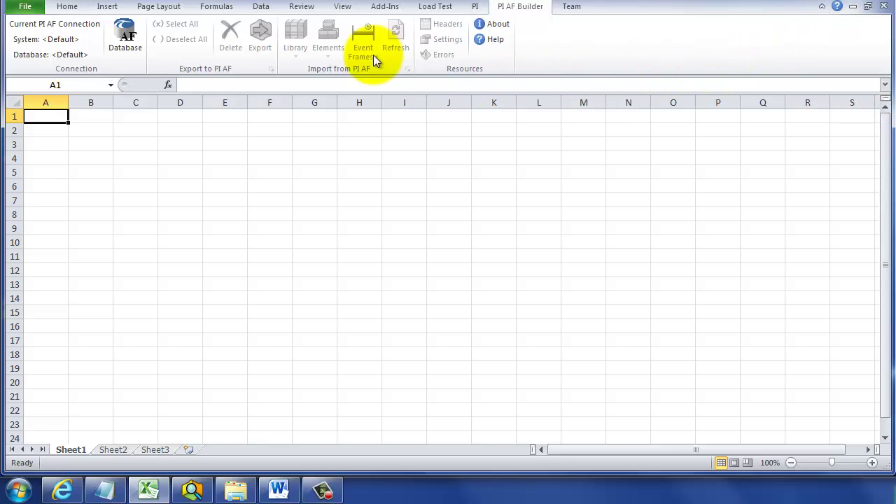
{"action": "left_click", "coordinate": [130, 35]}
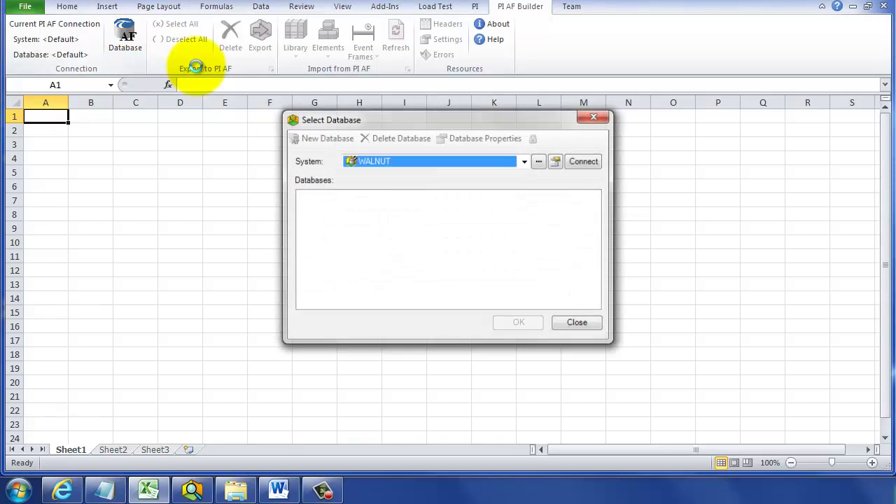
{"action": "left_click", "coordinate": [525, 161]}
{"action": "left_click", "coordinate": [457, 174]}
{"action": "left_click", "coordinate": [582, 161]}
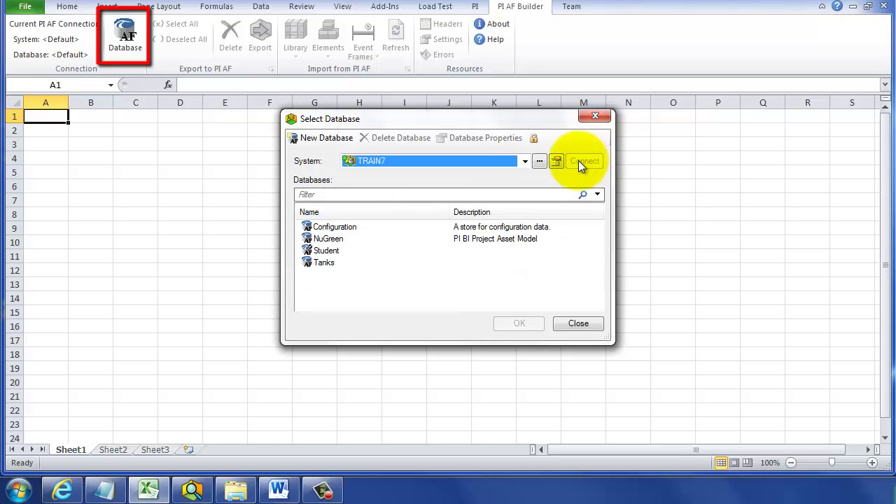
{"action": "left_click", "coordinate": [326, 266]}
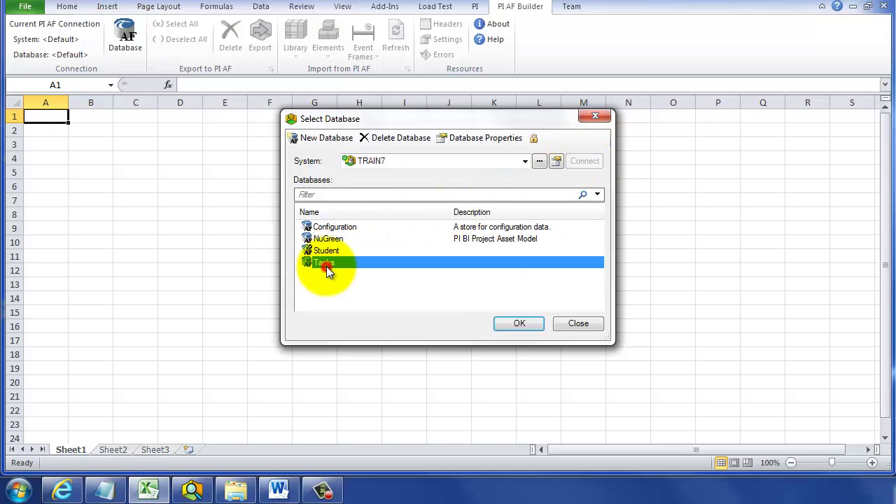
{"action": "left_click", "coordinate": [513, 325]}
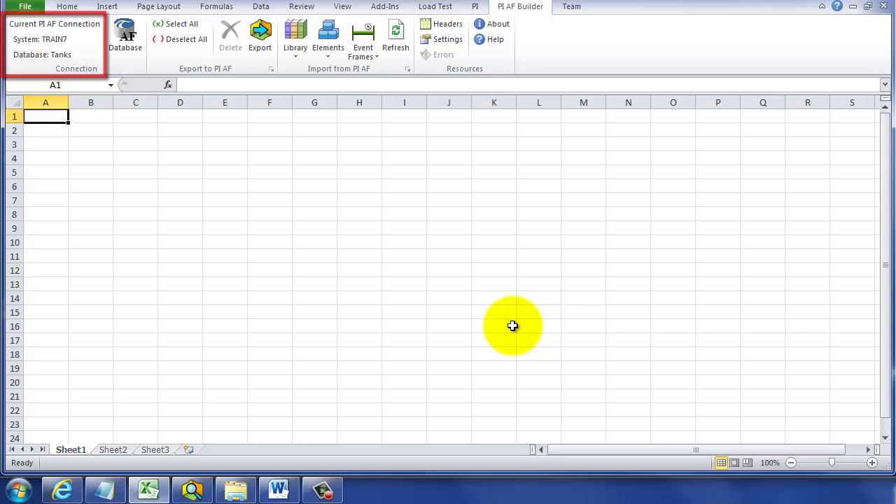
Step: On Sheet2, start a Find Elements search with Tank Farm as the search root
{"action": "key", "text": "ctrl+Page_Down"}
{"action": "left_click", "coordinate": [328, 33]}
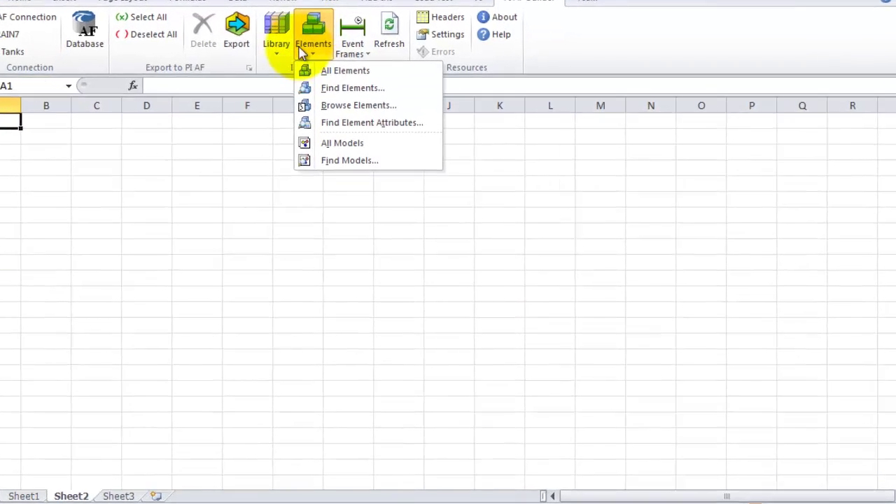
{"action": "left_click", "coordinate": [339, 87]}
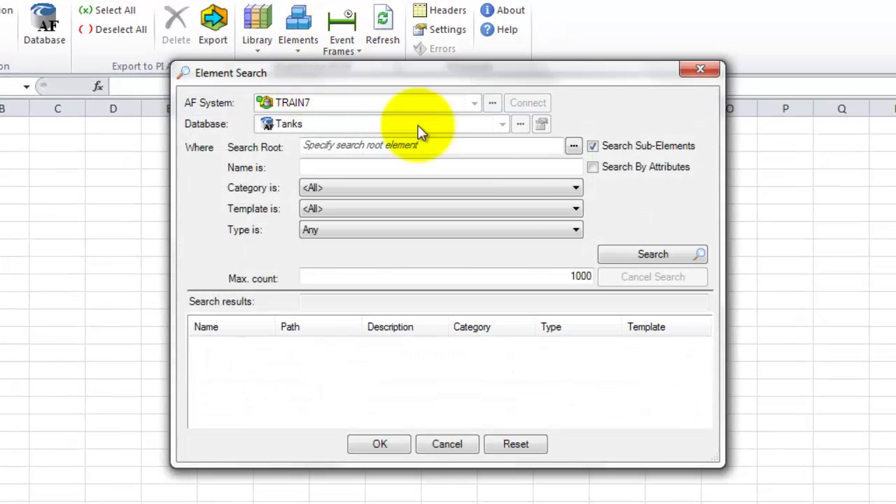
{"action": "left_click", "coordinate": [574, 145]}
{"action": "left_click", "coordinate": [390, 180]}
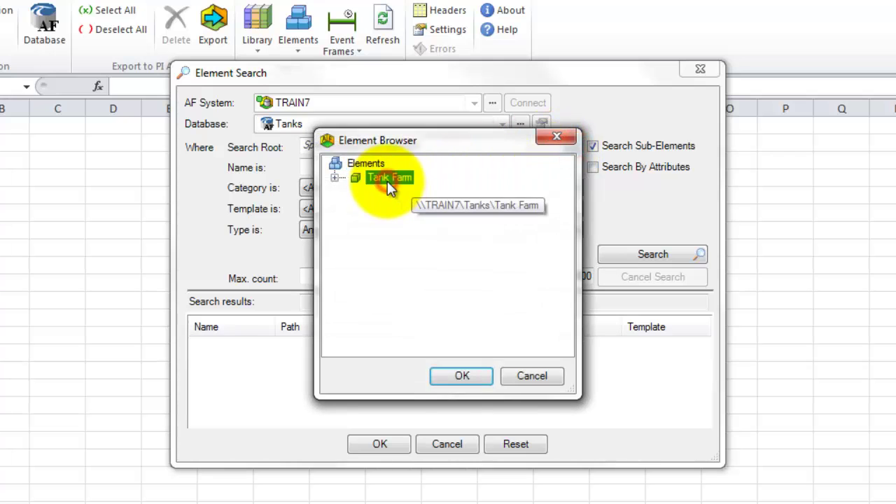
{"action": "left_click", "coordinate": [456, 378]}
Step: Filter the search to Tank Template, run it, and select Tanks A through C
{"action": "left_click", "coordinate": [354, 214]}
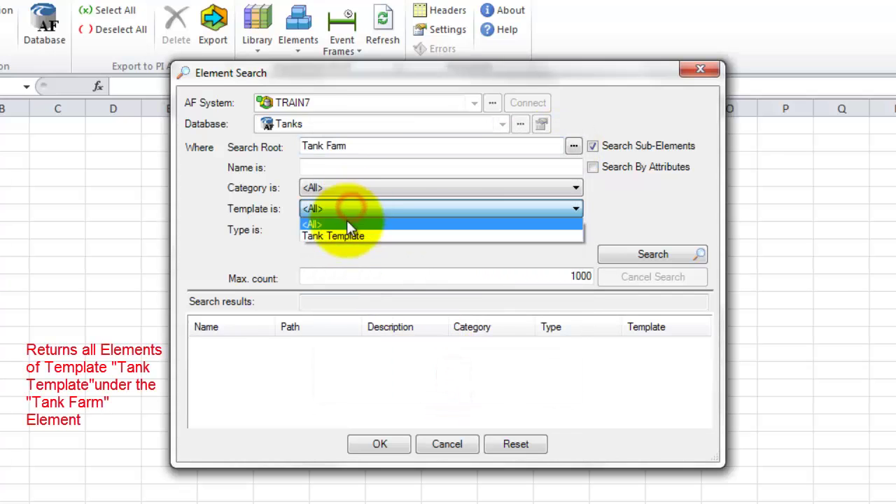
{"action": "left_click", "coordinate": [349, 236]}
{"action": "left_click", "coordinate": [652, 254]}
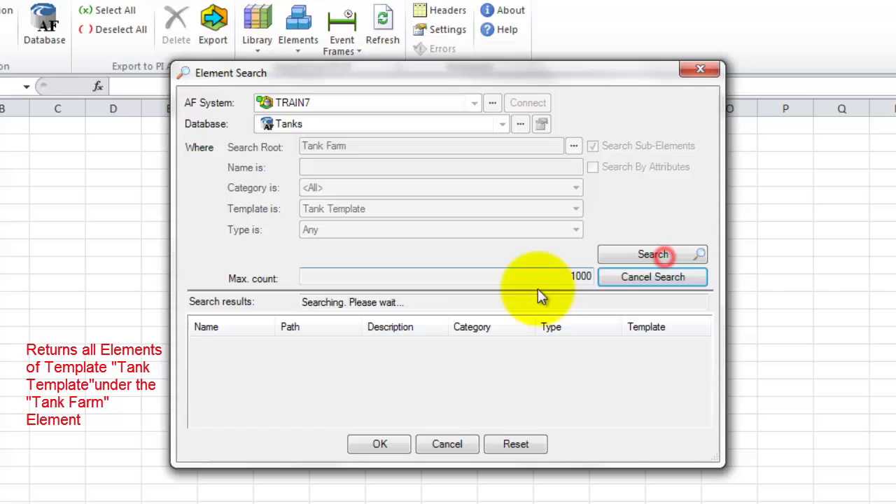
{"action": "left_click", "coordinate": [279, 347]}
{"action": "left_click", "coordinate": [273, 375], "text": "shift"}
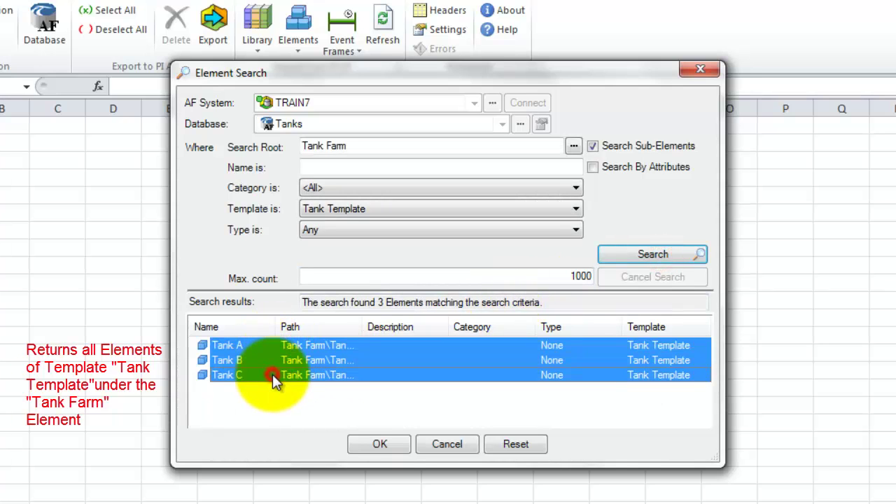
Step: Accept the three tanks and limit the element columns to Template only
{"action": "left_click", "coordinate": [381, 445]}
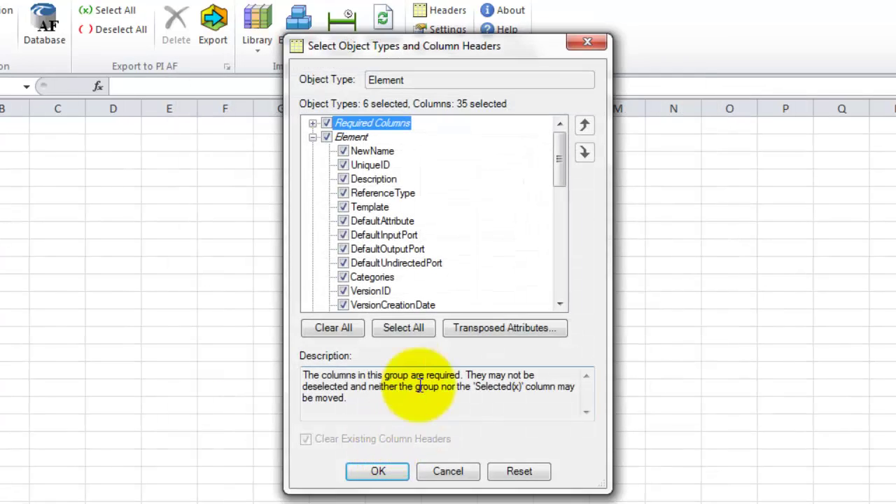
{"action": "left_click", "coordinate": [346, 326]}
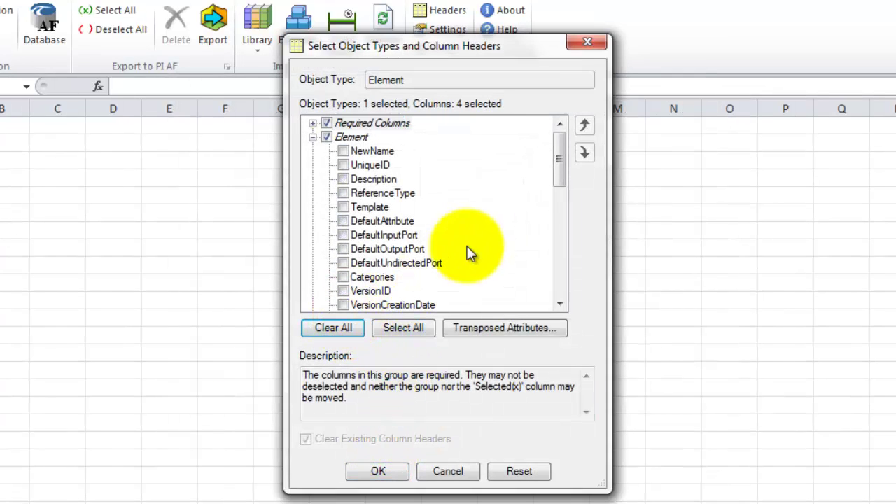
{"action": "left_click", "coordinate": [339, 205]}
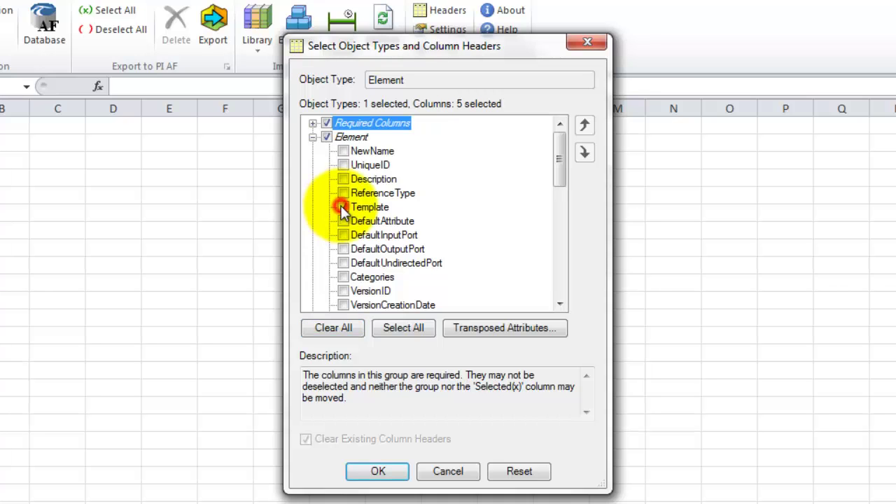
Step: Add Capacity, Level and Product as transposed attribute columns and import the tanks
{"action": "left_click", "coordinate": [494, 326]}
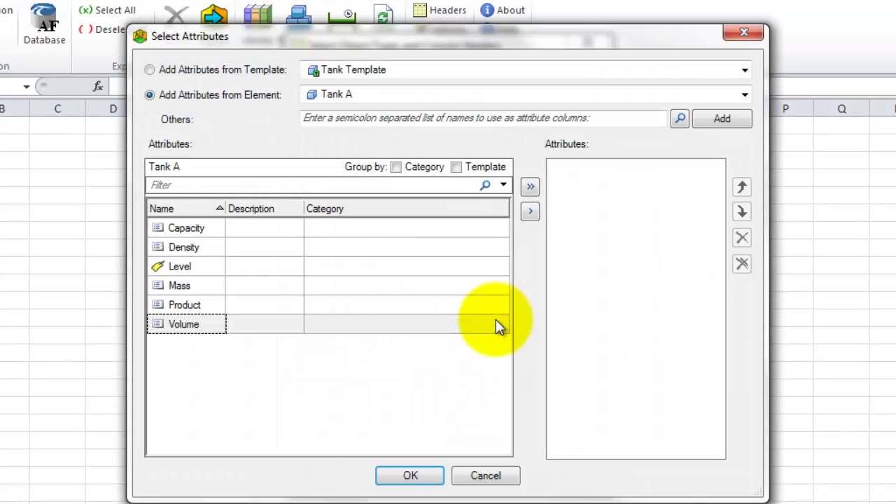
{"action": "left_click", "coordinate": [193, 232]}
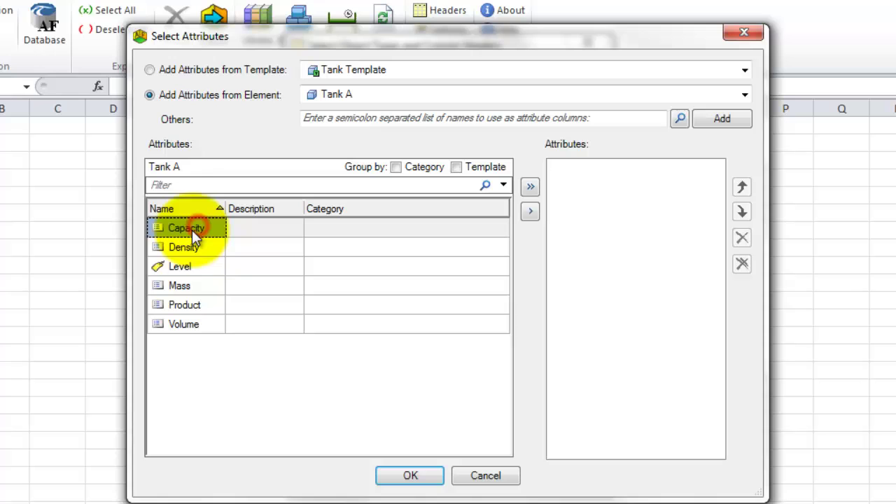
{"action": "left_click", "coordinate": [194, 268], "text": "ctrl"}
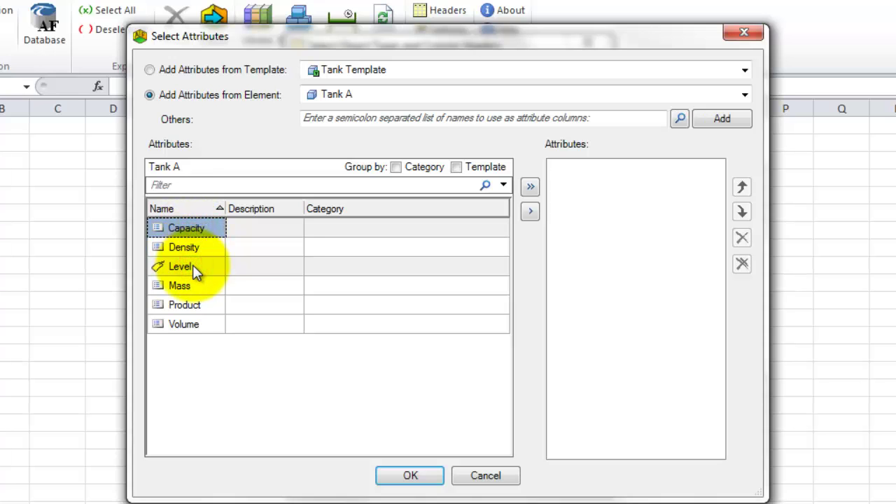
{"action": "left_click", "coordinate": [195, 307], "text": "ctrl"}
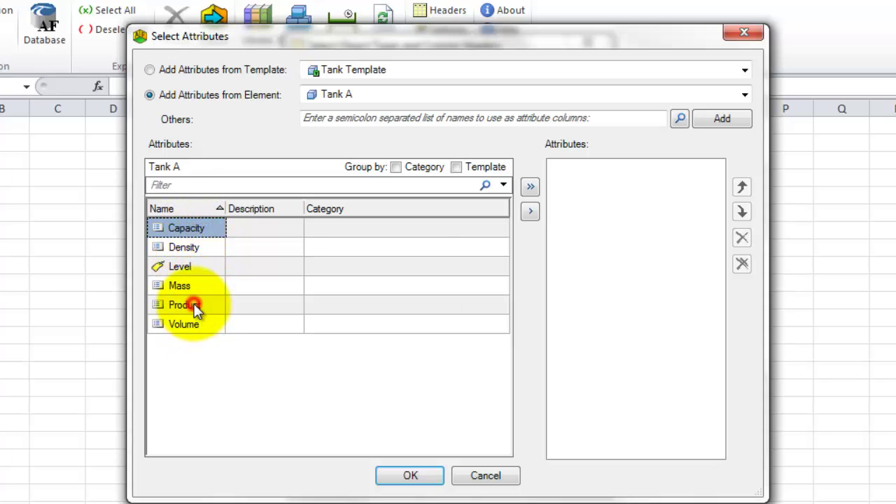
{"action": "left_click", "coordinate": [530, 211]}
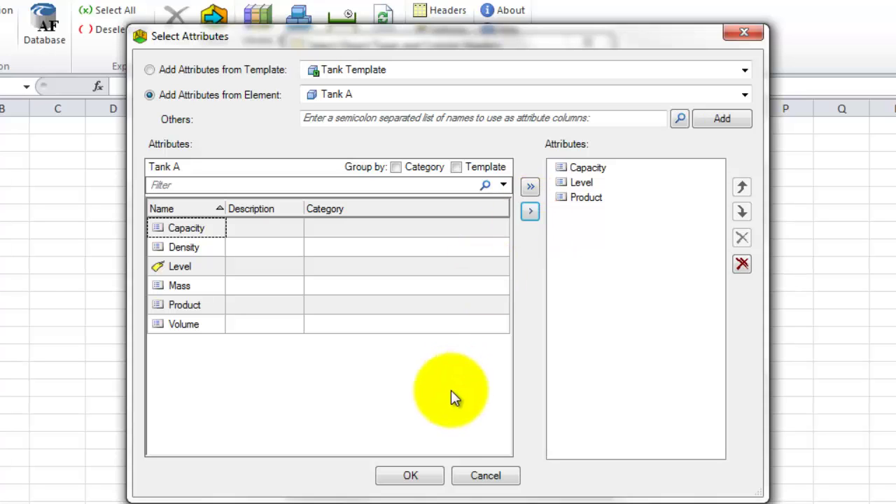
{"action": "left_click", "coordinate": [413, 475]}
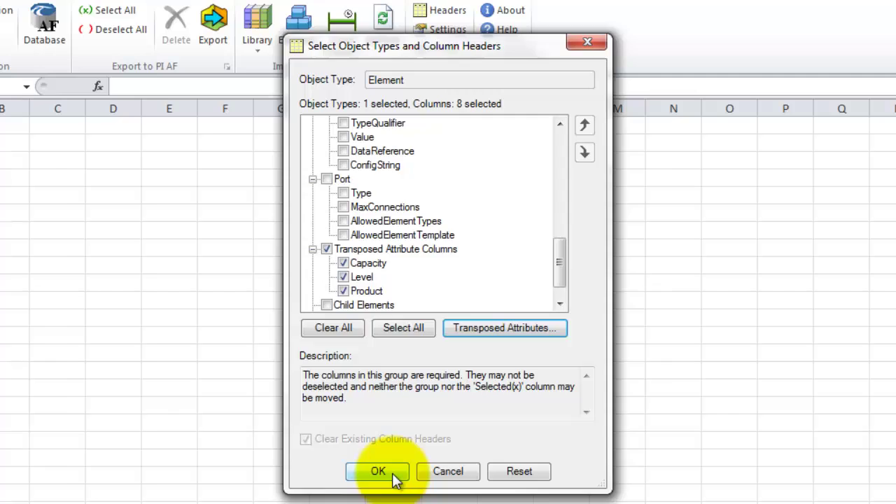
{"action": "left_click", "coordinate": [392, 472]}
{"action": "left_click", "coordinate": [451, 361]}
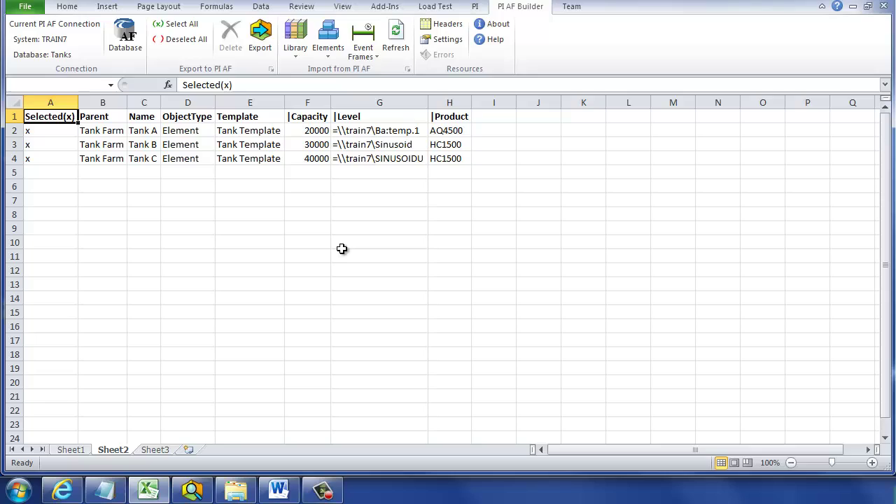
{"action": "left_click", "coordinate": [70, 449]}
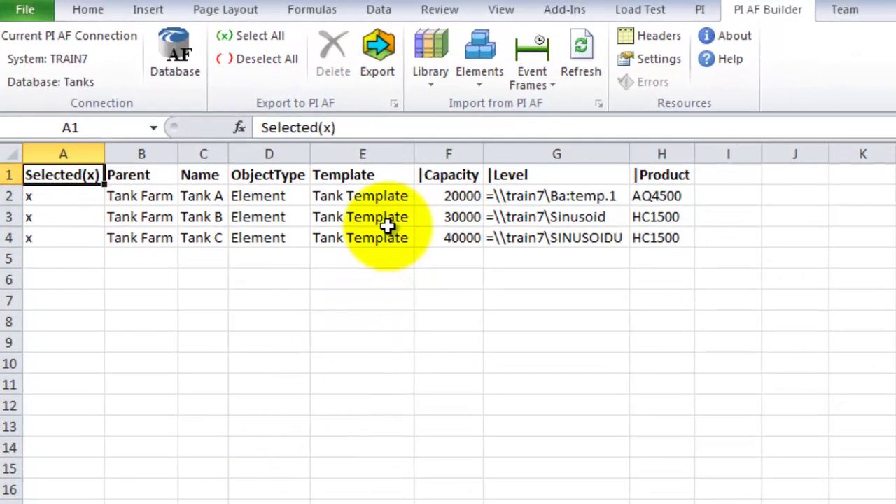
{"action": "left_click", "coordinate": [386, 221]}
{"action": "left_click", "coordinate": [509, 199]}
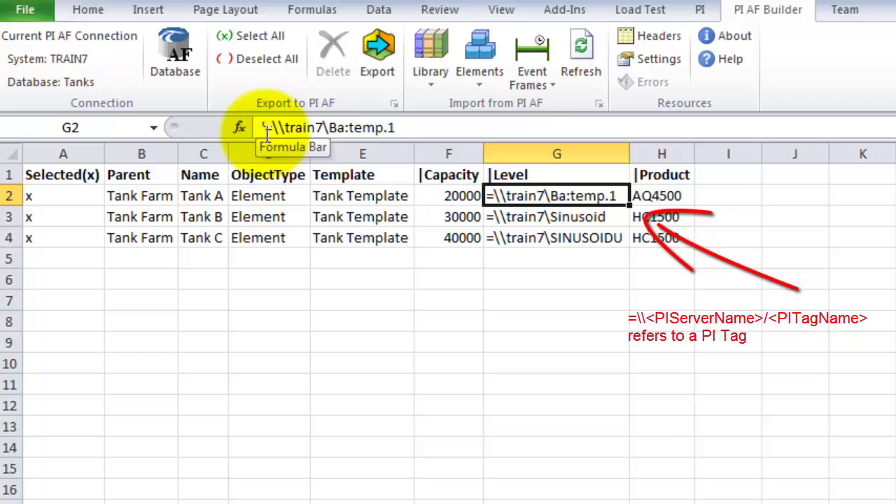
Step: Change Tank B's Level reference in G3 to \\train7\BA:Level.1
{"action": "left_click", "coordinate": [510, 224]}
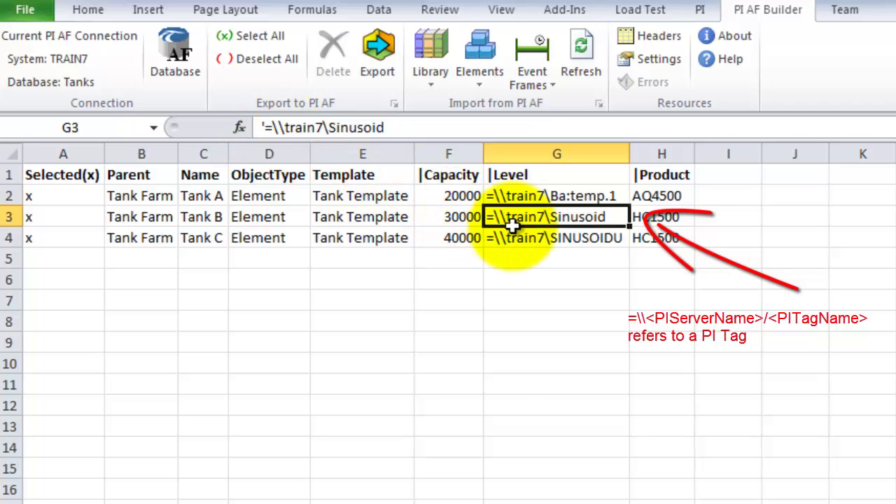
{"action": "left_click", "coordinate": [392, 127]}
{"action": "type", "text": "BA:L"}
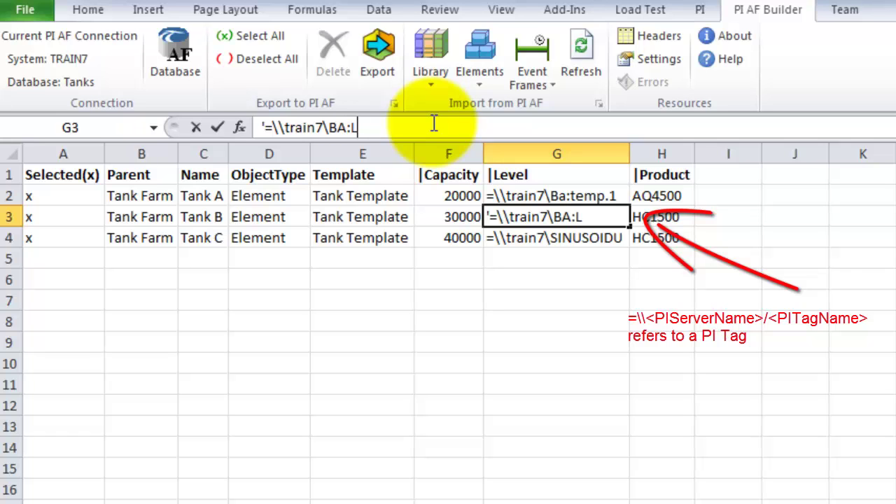
{"action": "type", "text": "eve."}
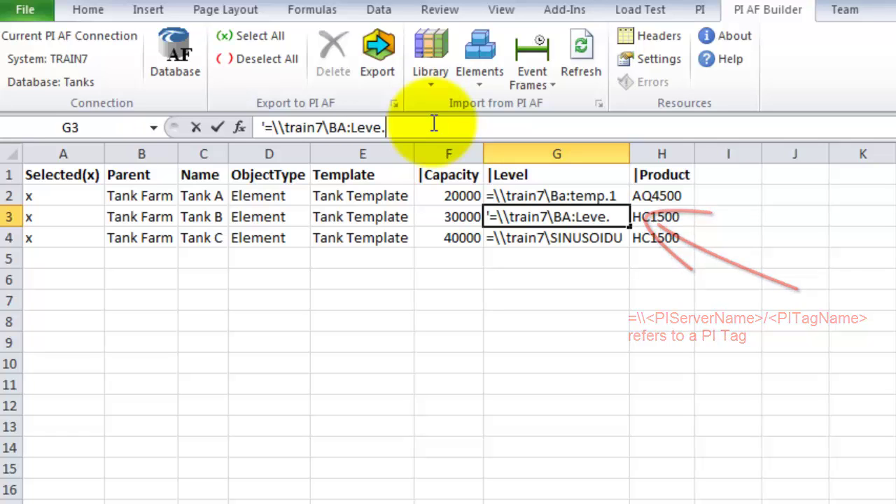
{"action": "key", "text": "Return"}
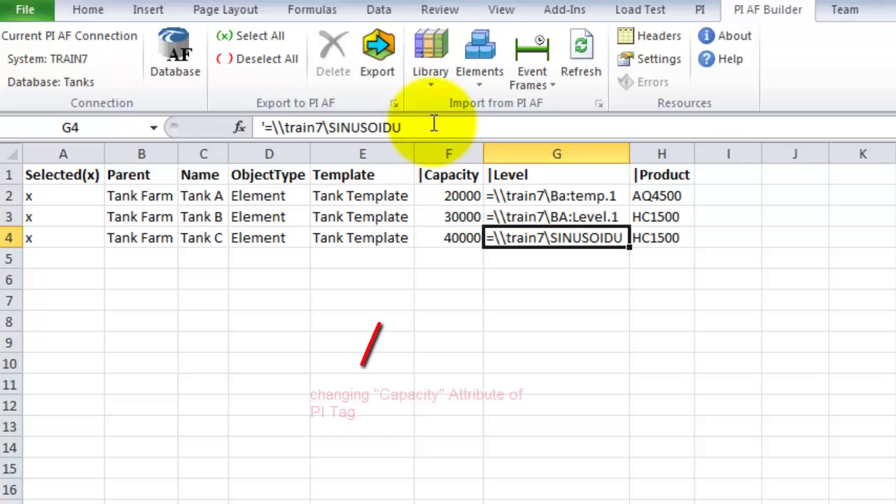
Step: Set Tank B's Capacity in F3 to 25000
{"action": "key", "text": "Left"}
{"action": "key", "text": "Up"}
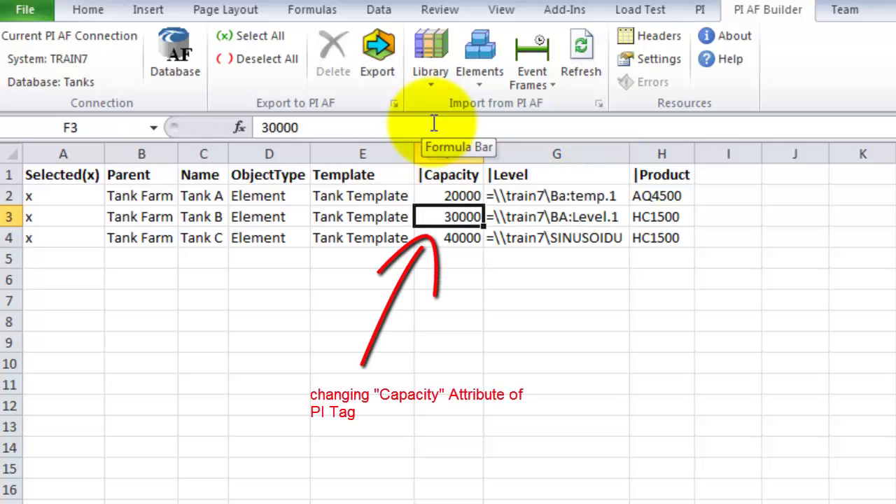
{"action": "type", "text": "25"}
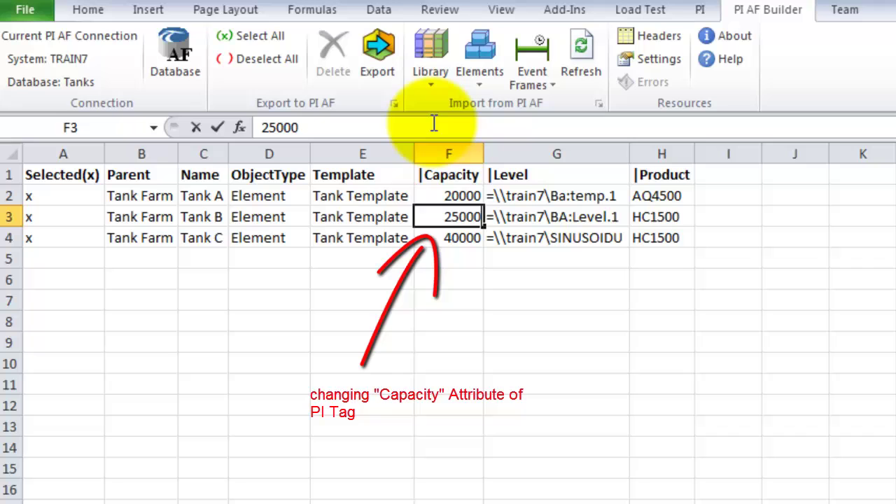
{"action": "key", "text": "Return"}
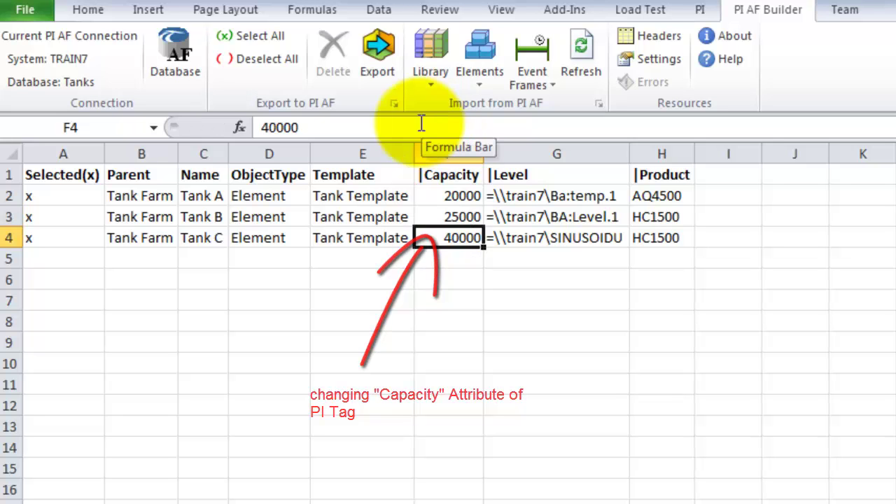
Step: Export the edited Tanks A–C to PI AF with default options and check PI System Explorer
{"action": "left_click", "coordinate": [346, 217]}
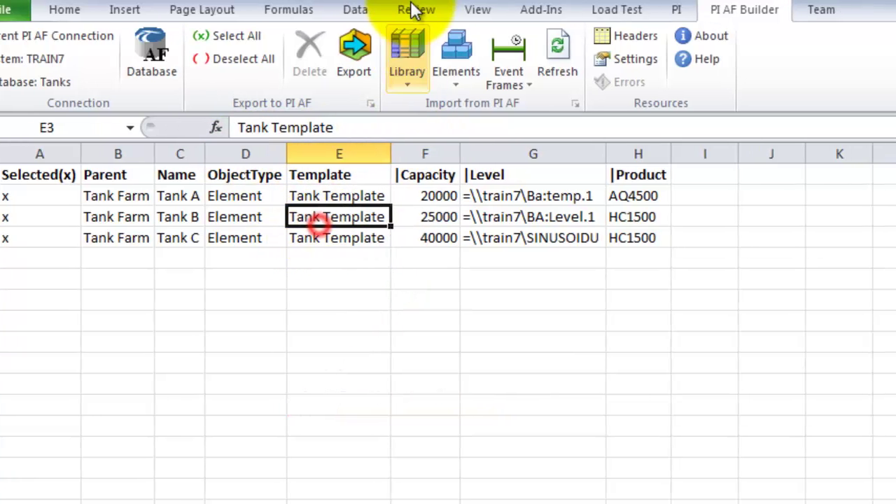
{"action": "left_click", "coordinate": [377, 56]}
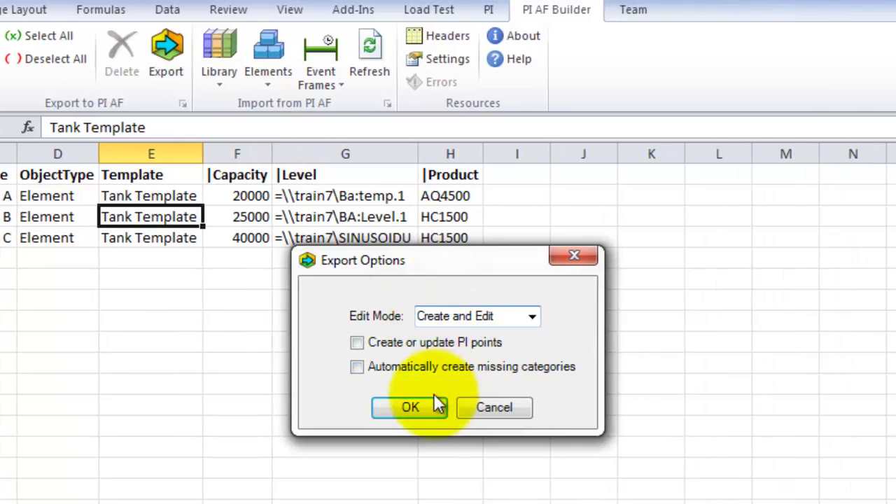
{"action": "left_click", "coordinate": [426, 406]}
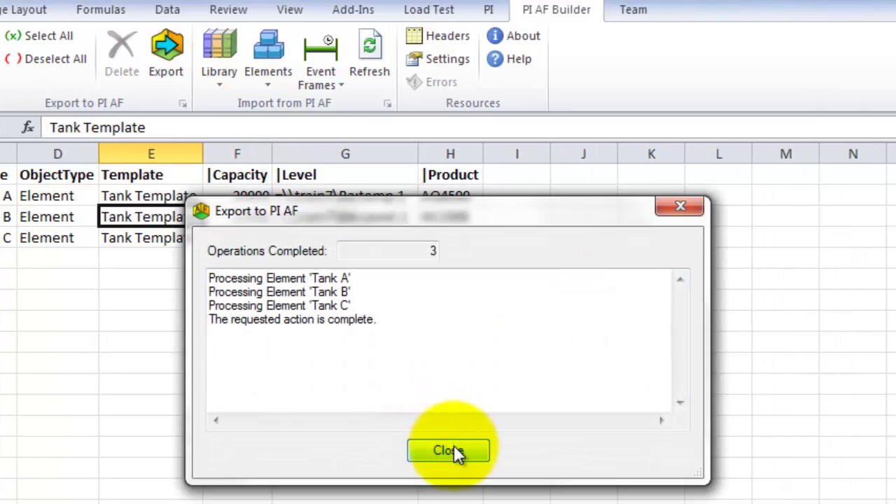
{"action": "left_click", "coordinate": [454, 450]}
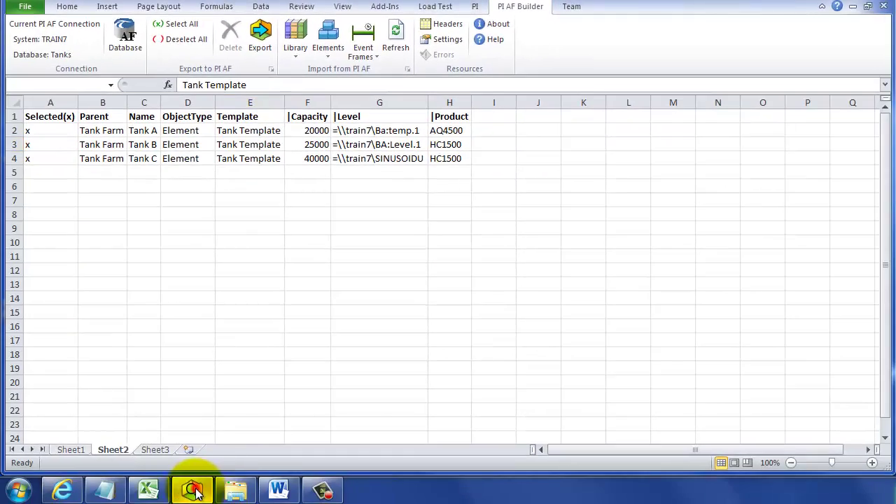
{"action": "left_click", "coordinate": [194, 490]}
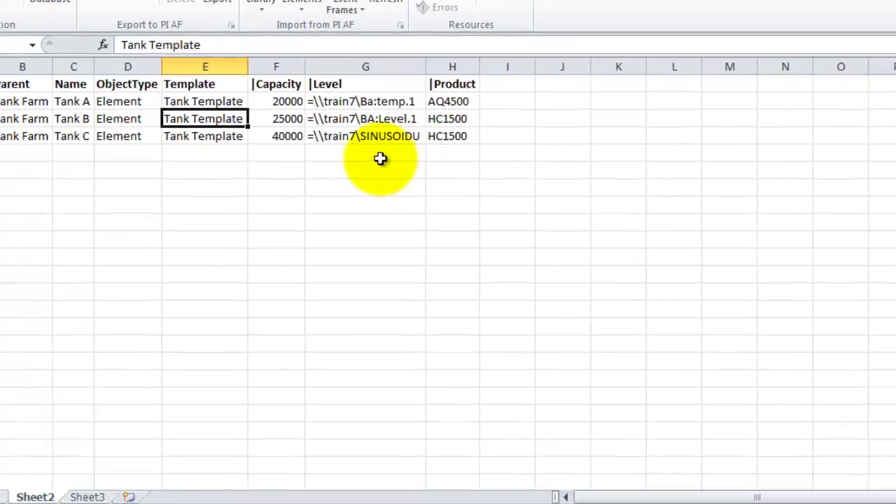
Step: Rename the Name cells from C2 down to Tank D, Tank E and Tank F
{"action": "left_click", "coordinate": [389, 173]}
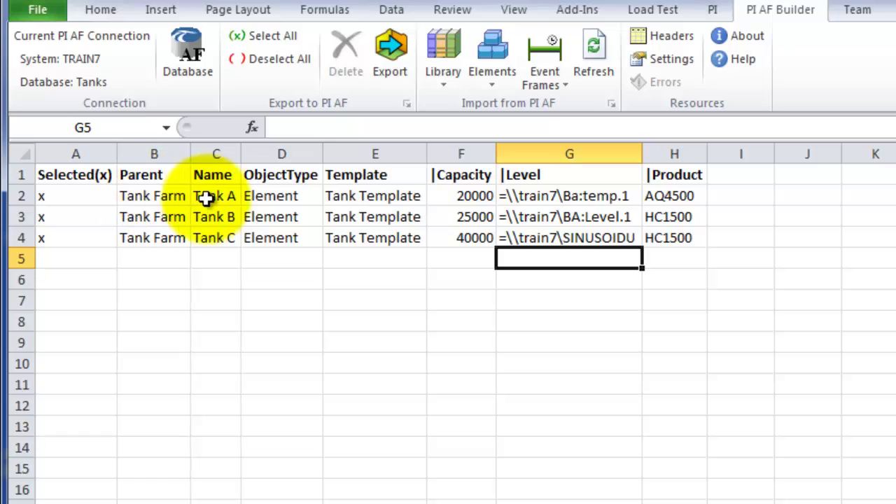
{"action": "left_click", "coordinate": [210, 197]}
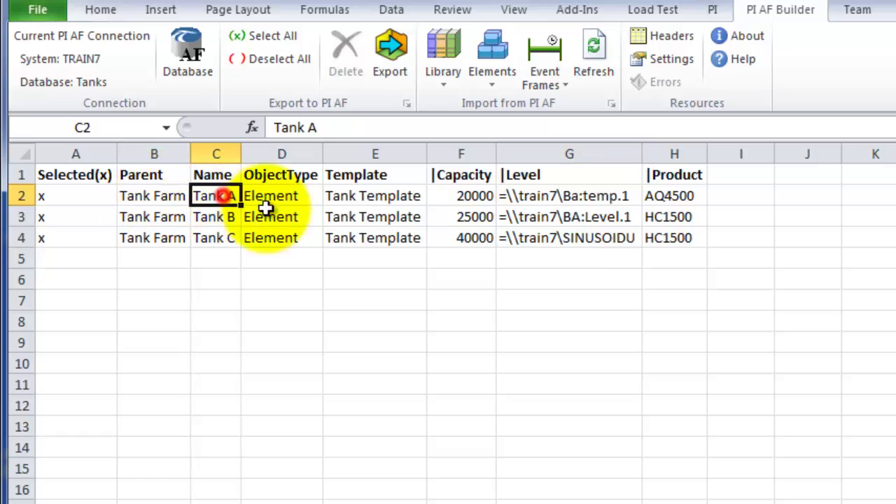
{"action": "type", "text": "Ta"}
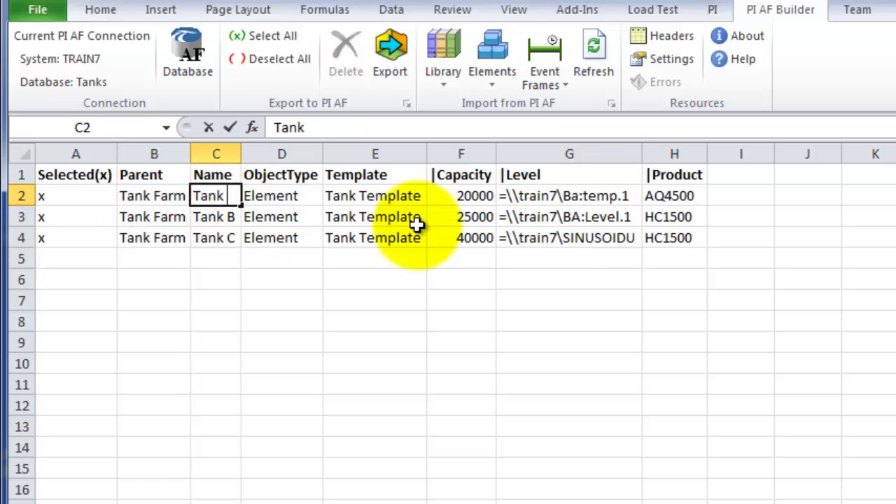
{"action": "type", "text": "D"}
{"action": "key", "text": "Return"}
{"action": "type", "text": "T"}
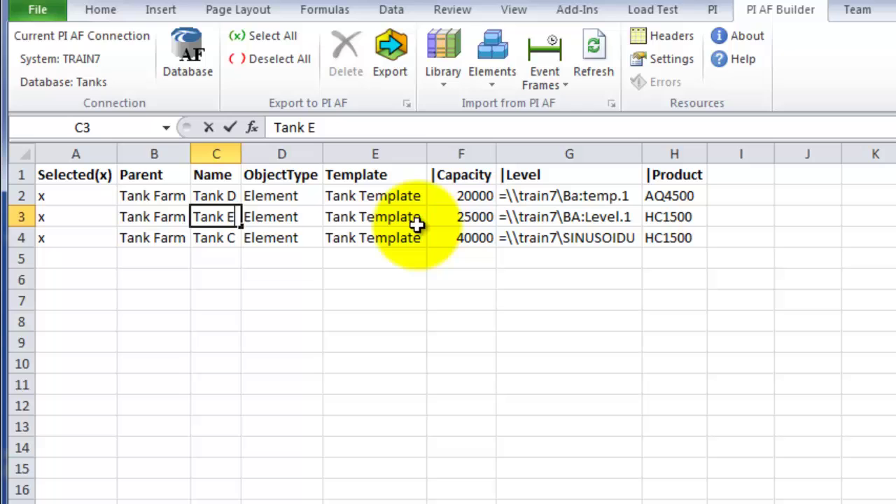
{"action": "key", "text": "Return"}
{"action": "type", "text": "T"}
{"action": "key", "text": "Return"}
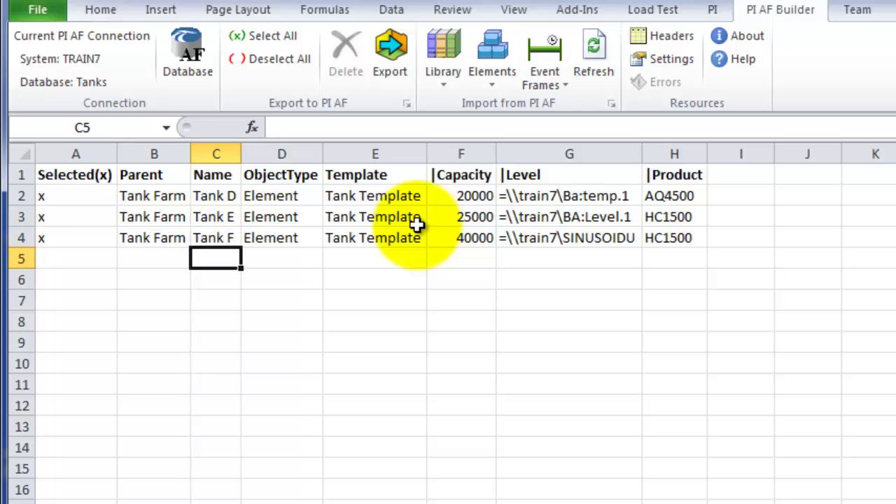
{"action": "key", "text": "Up"}
{"action": "key", "text": "Up"}
{"action": "key", "text": "Up"}
{"action": "key", "text": "Right"}
{"action": "key", "text": "Right"}
{"action": "key", "text": "Right"}
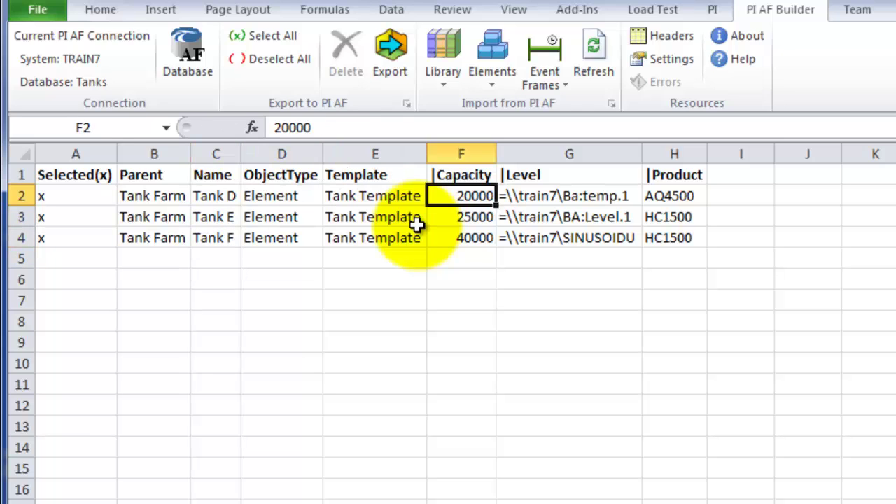
{"action": "key", "text": "Right"}
{"action": "key", "text": "Right"}
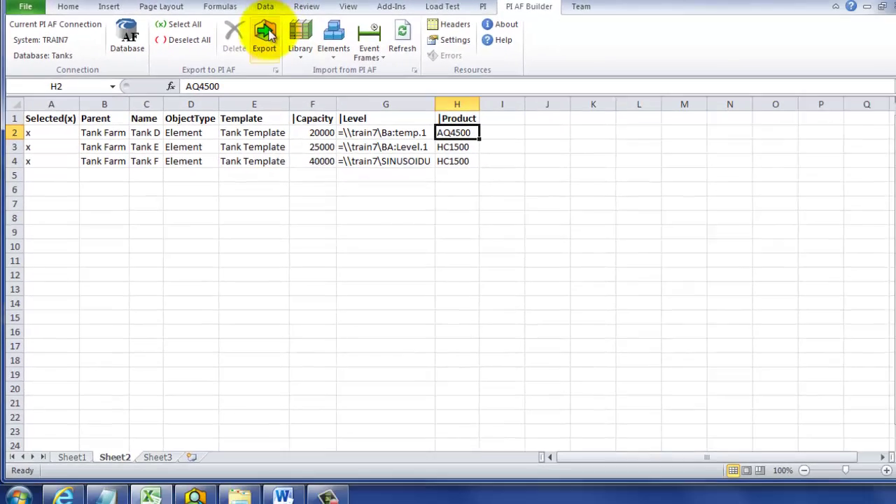
Step: Export Tanks D, E and F to PI AF using the Create Only edit mode
{"action": "left_click", "coordinate": [261, 32]}
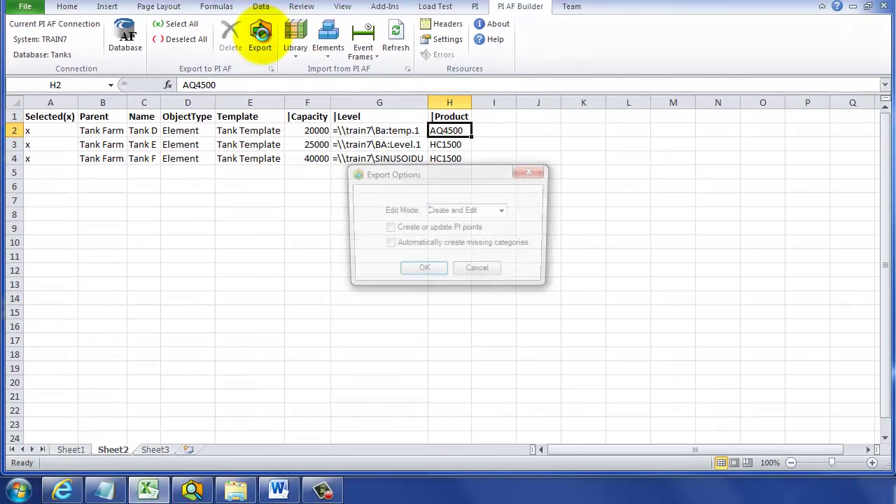
{"action": "left_click", "coordinate": [503, 210]}
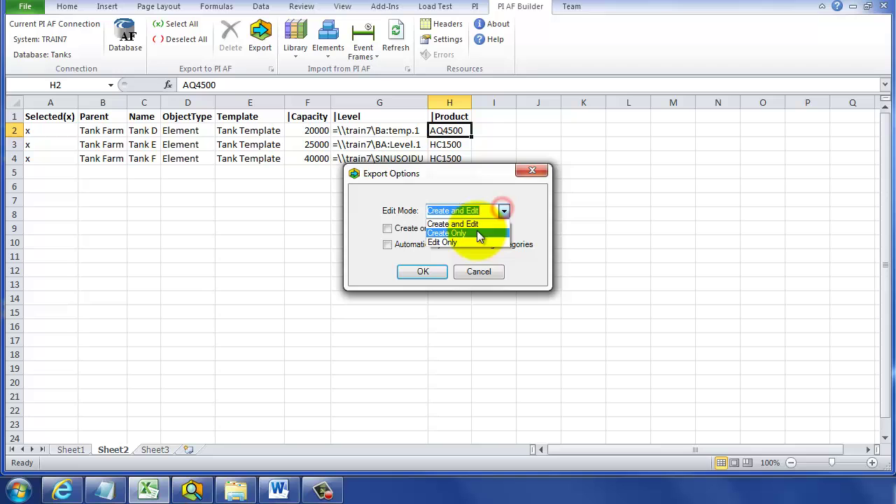
{"action": "left_click", "coordinate": [477, 233]}
{"action": "left_click", "coordinate": [420, 271]}
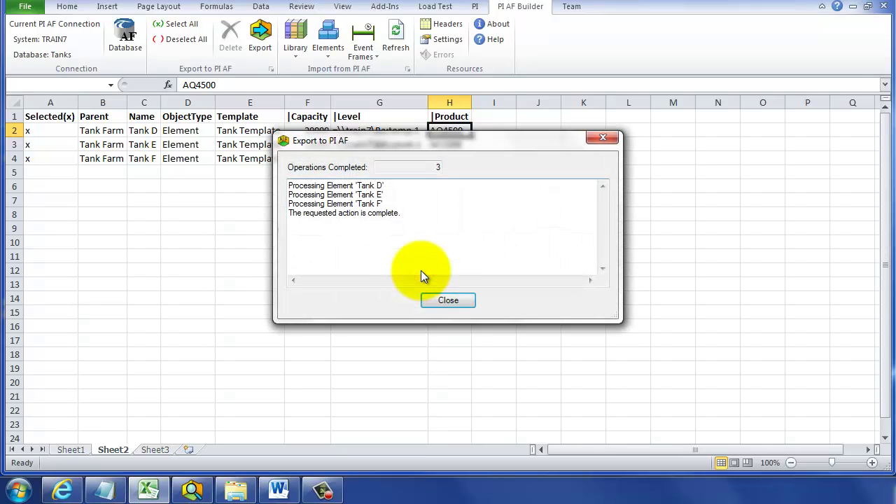
{"action": "left_click", "coordinate": [443, 300]}
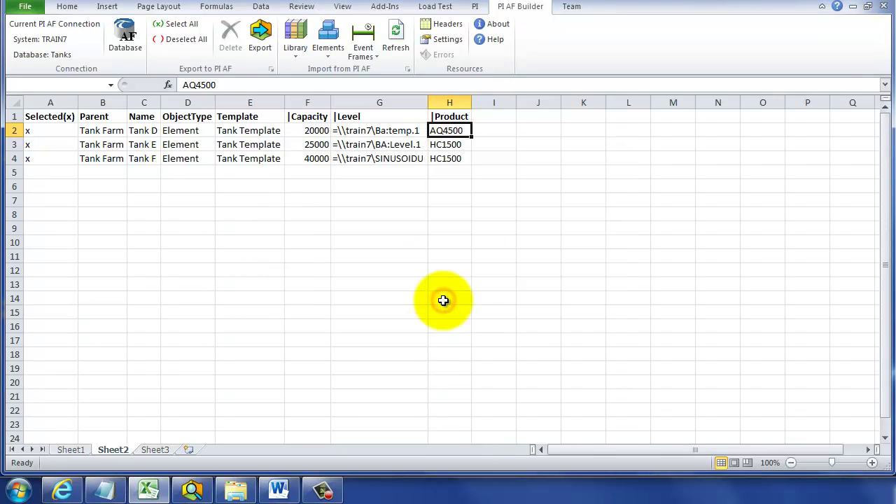
Step: Refresh PI System Explorer and inspect the attributes of new Tanks D, E and F
{"action": "left_click", "coordinate": [196, 494]}
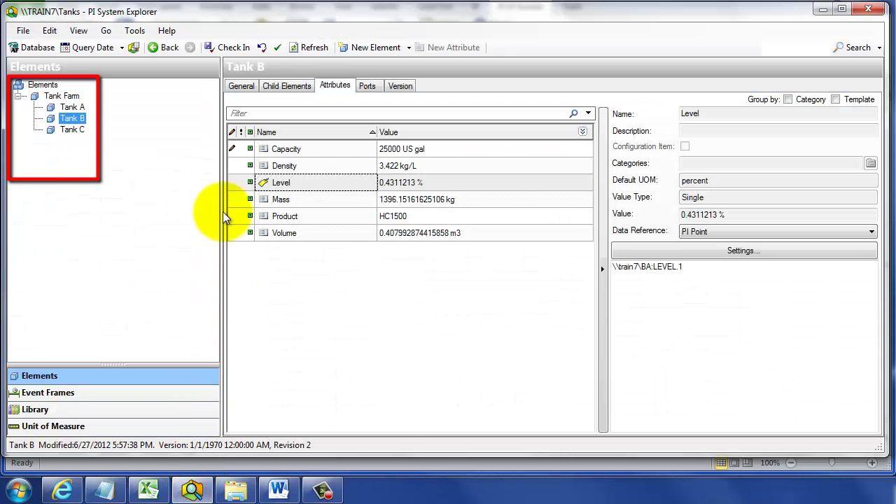
{"action": "left_click", "coordinate": [310, 47]}
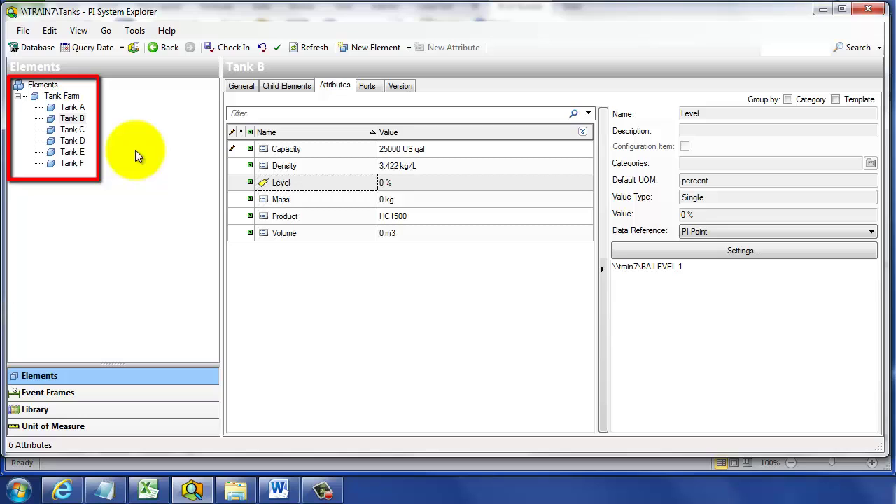
{"action": "left_click", "coordinate": [78, 142]}
{"action": "left_click", "coordinate": [76, 153]}
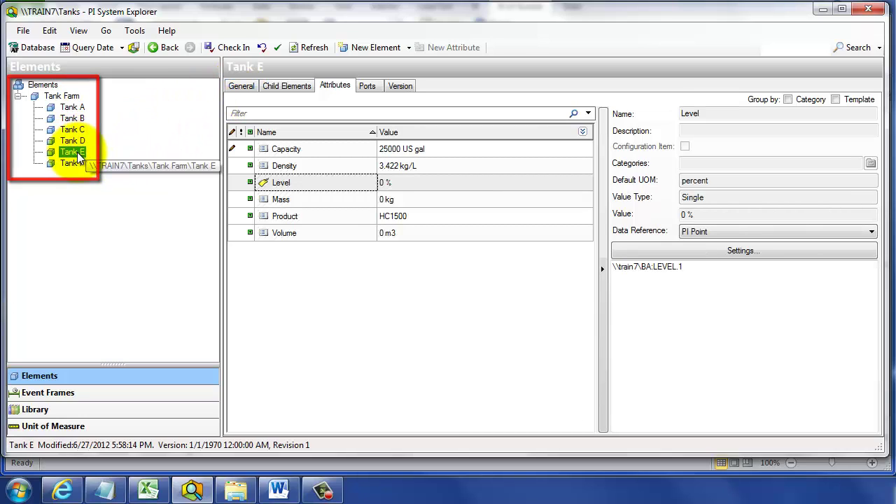
{"action": "left_click", "coordinate": [74, 163]}
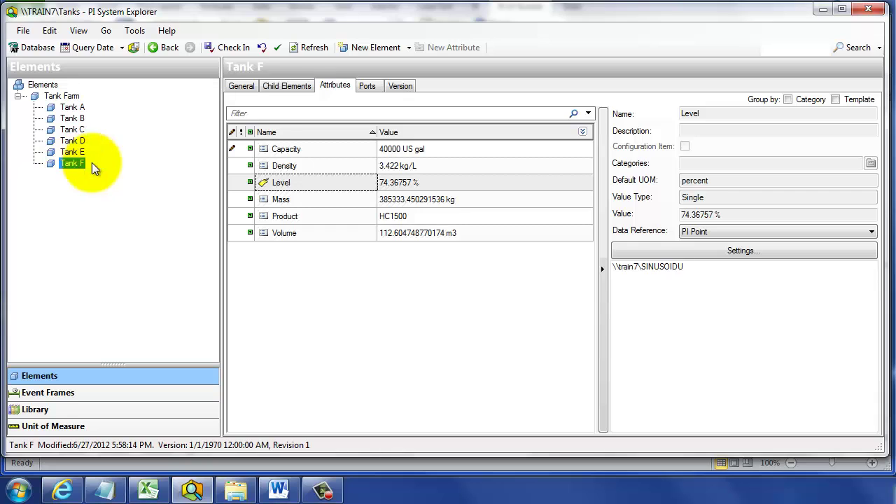
{"action": "left_click", "coordinate": [820, 10]}
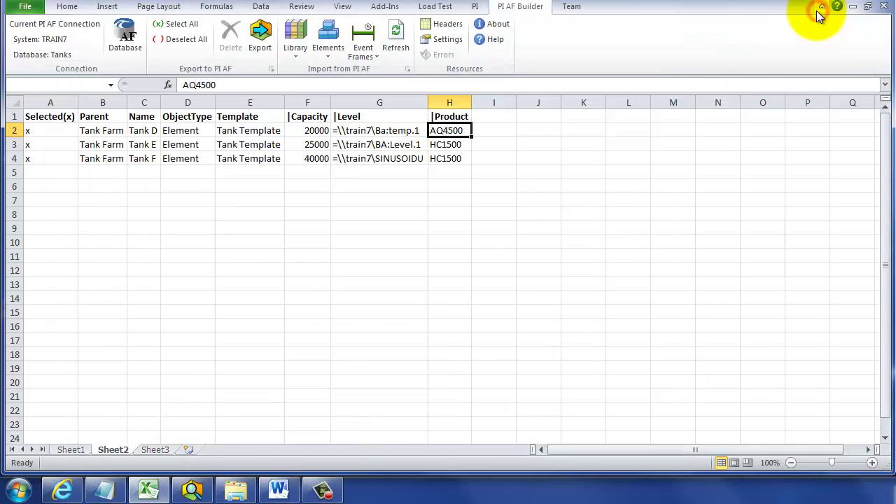